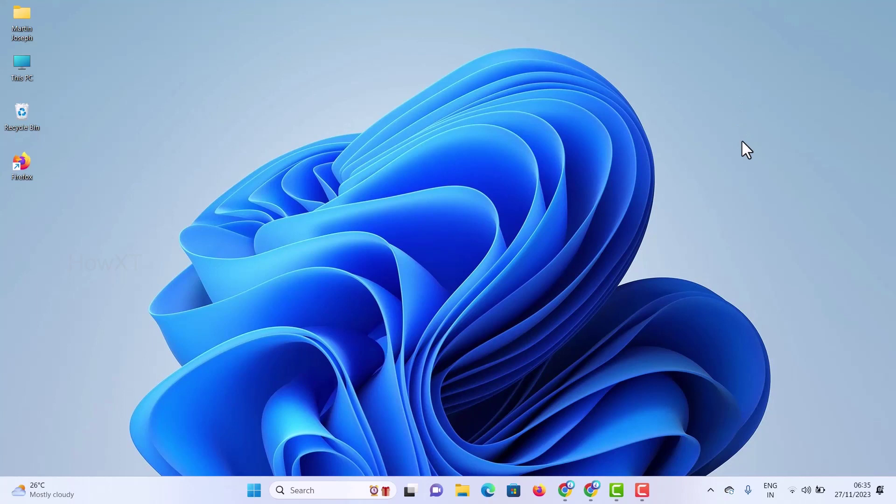
click(592, 490)
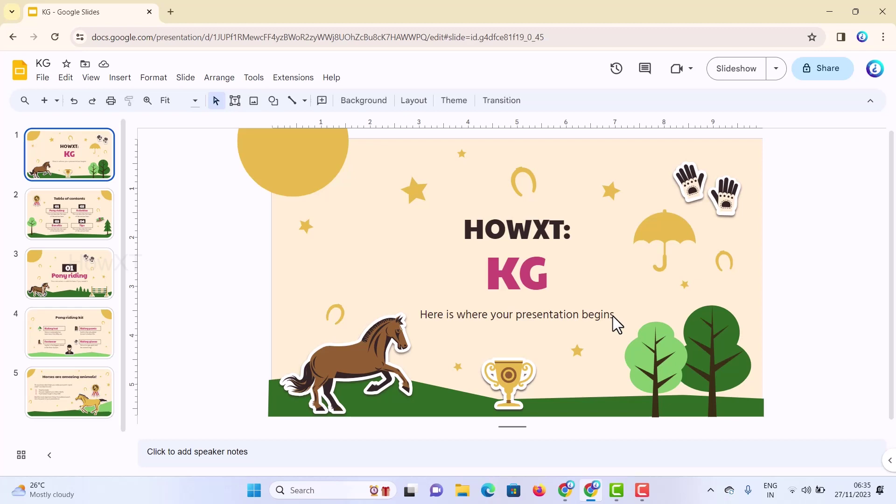
key(Down)
key(Down)
key(Down)
key(Down)
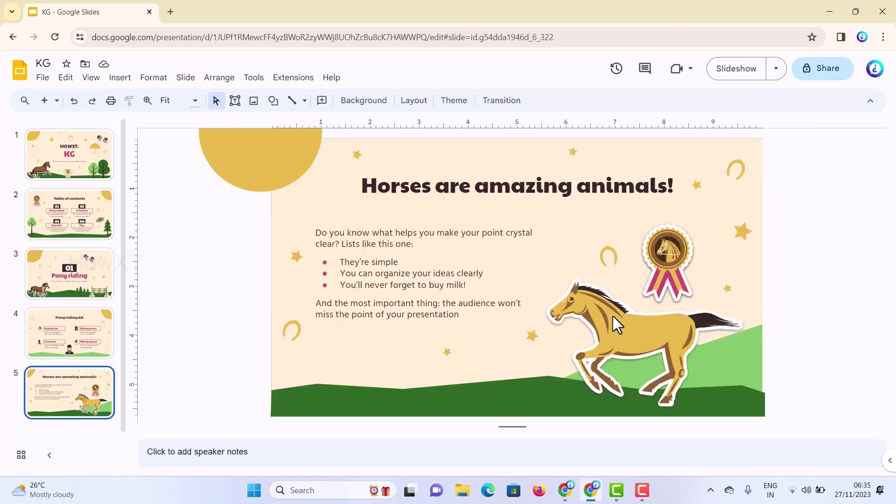
key(Up)
key(Up)
key(Up)
key(Up)
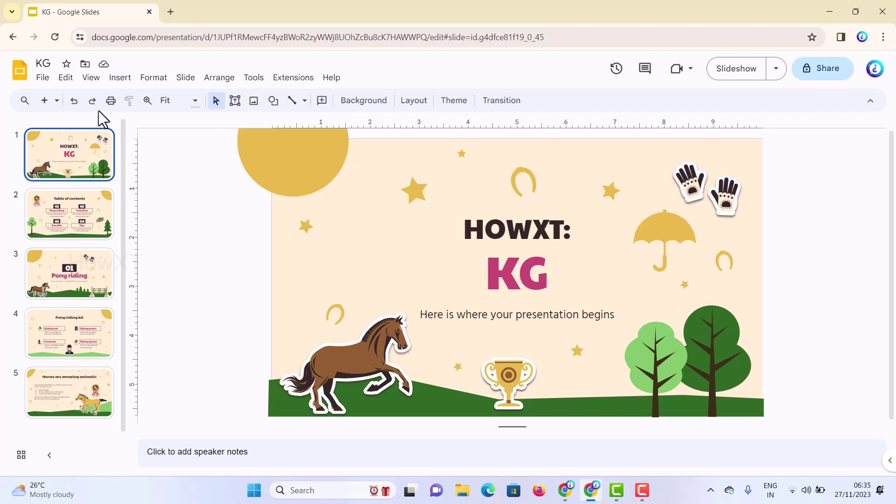
Open the Google Workspace Marketplace via Extensions > Add-ons > Get add-ons.
click(307, 85)
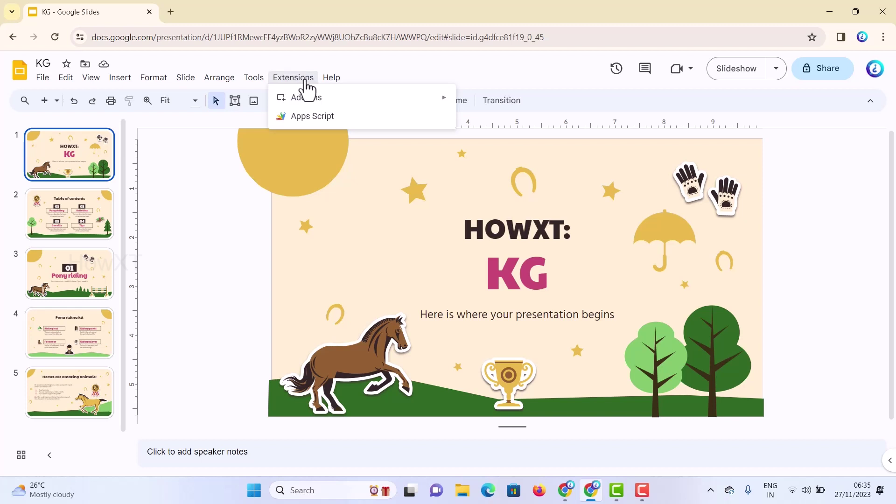
mouse_move(306, 97)
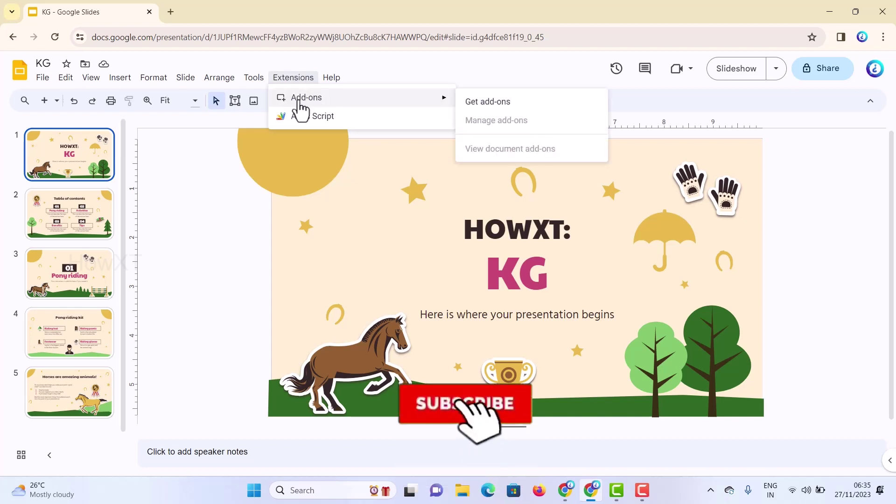
click(479, 111)
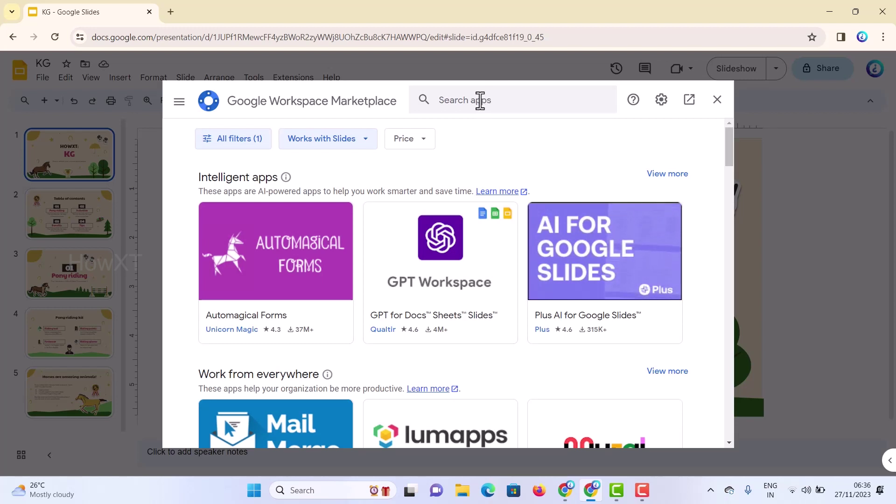
Search the marketplace for 'creator' and open the Creator Studio add-on to install it.
click(461, 102)
text(creat)
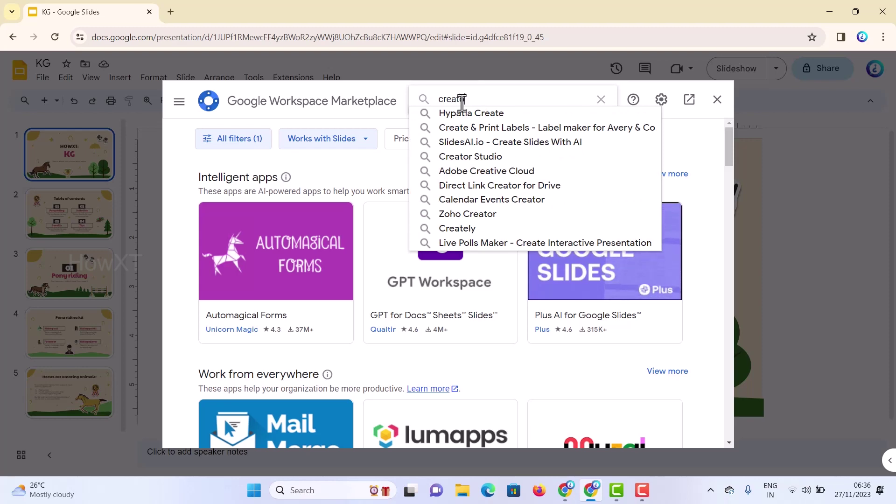
text(or)
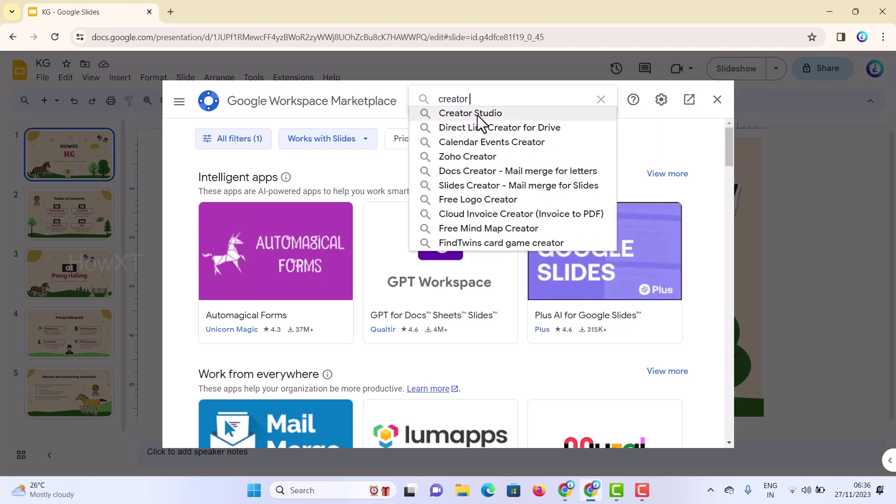
click(476, 116)
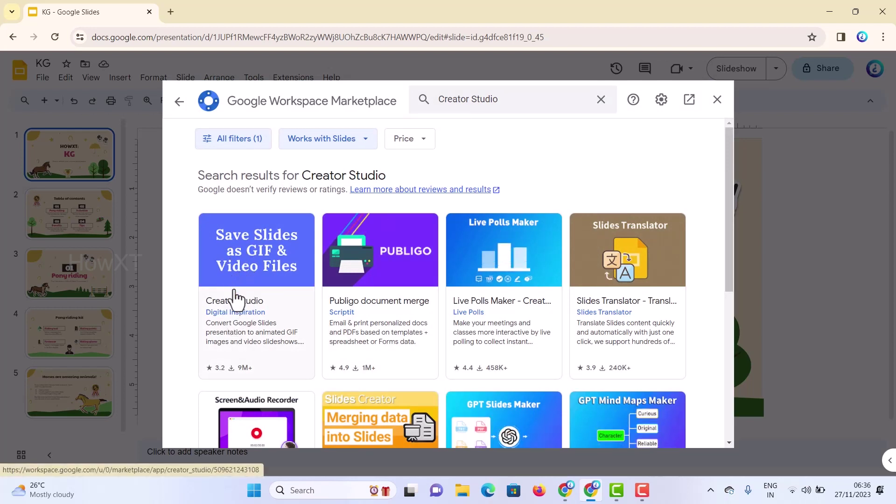
click(237, 297)
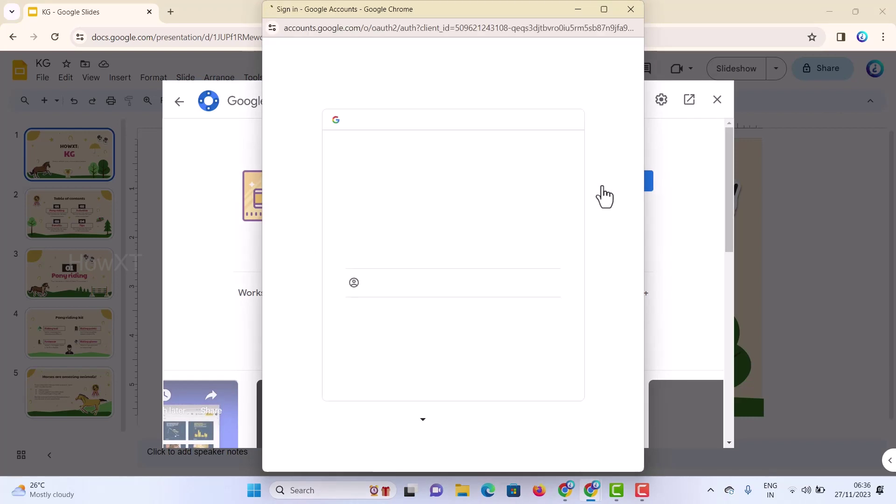
Choose the Google account and allow Creator Studio access to complete installation.
click(399, 251)
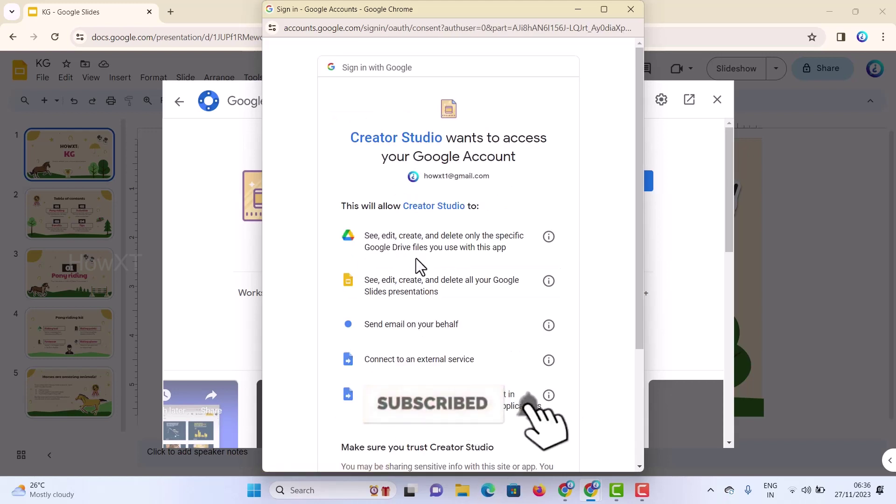
scroll(456, 301, down, 3)
click(508, 393)
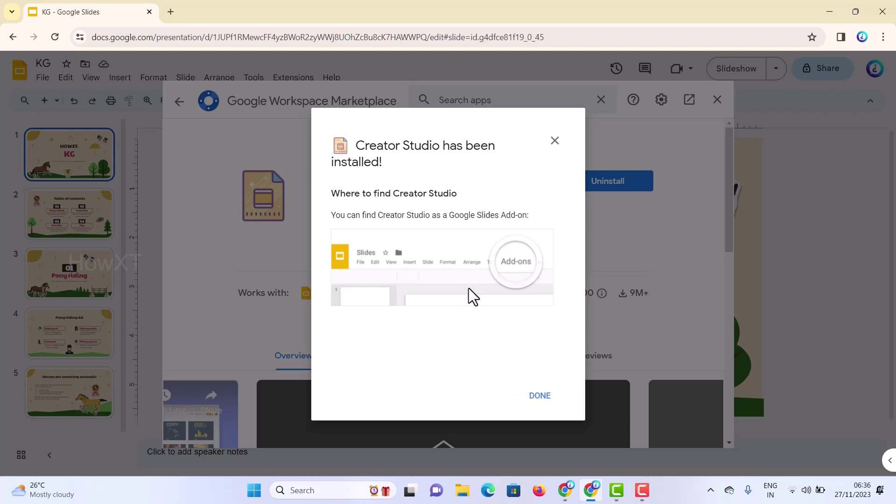
Dismiss the install confirmation, close the Marketplace, and reload the KG presentation.
click(539, 397)
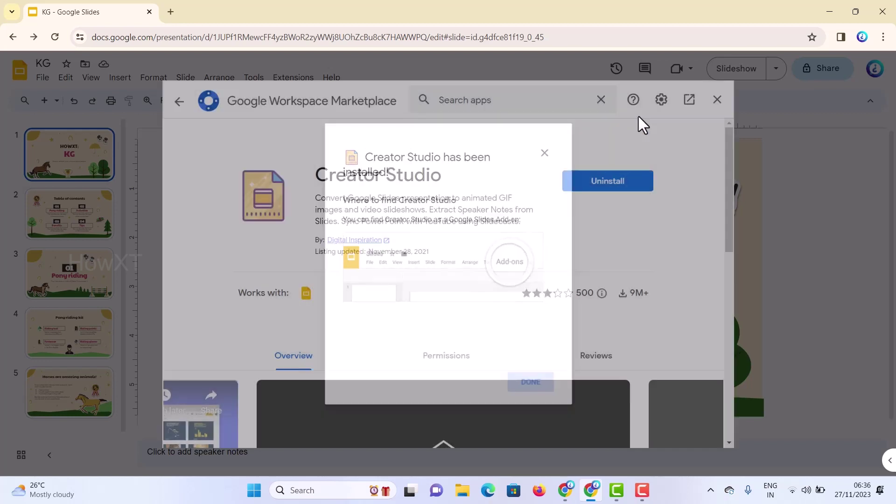
click(717, 101)
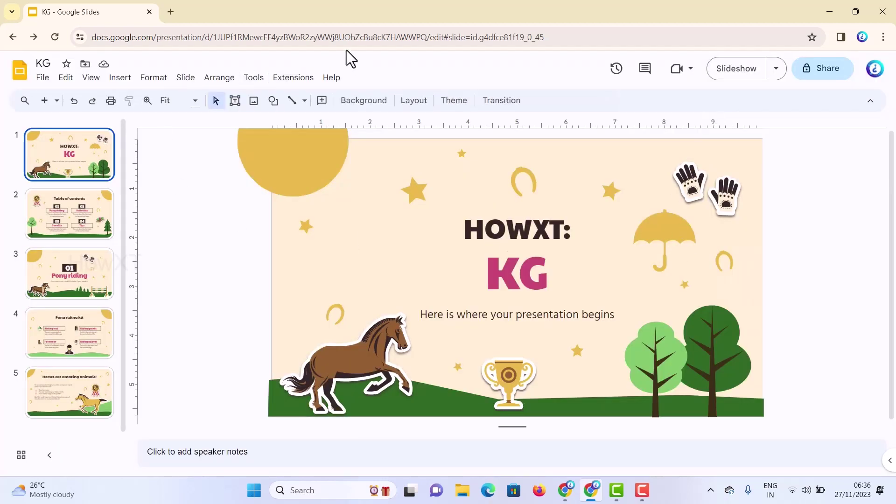
click(308, 37)
click(62, 35)
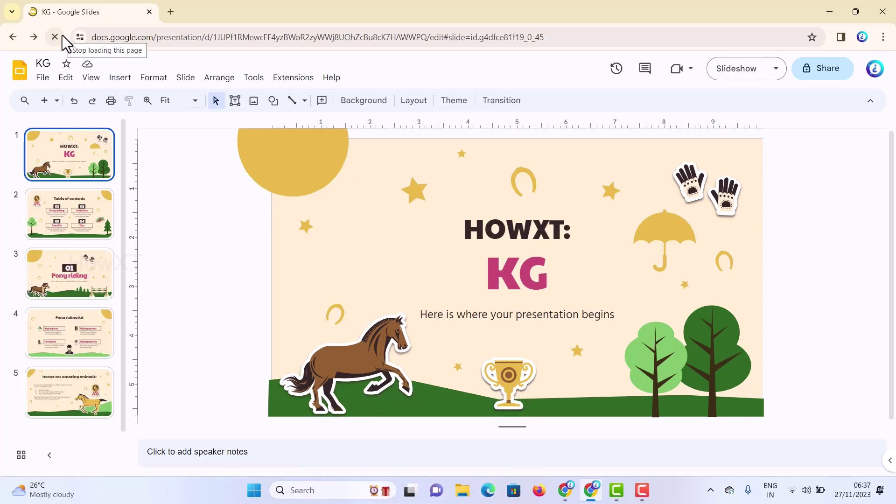
Show Creator Studio's Create GIF, Create Video and Create SlideCast options under Extensions.
click(294, 88)
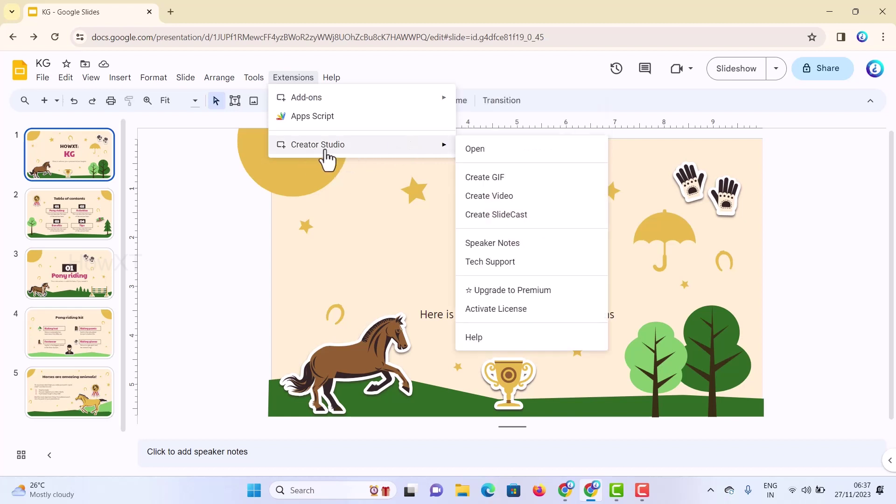
mouse_move(317, 144)
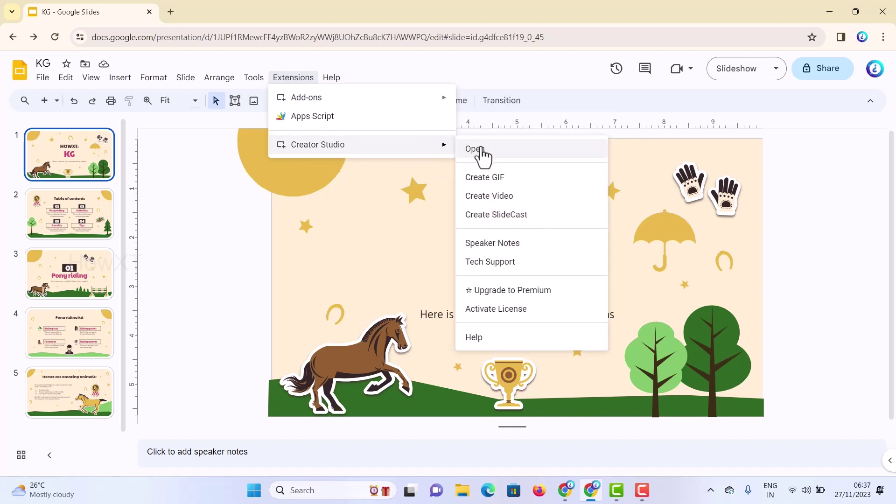
Render the presentation with Creator Studio's Create Video as a Video File (MP4).
click(485, 196)
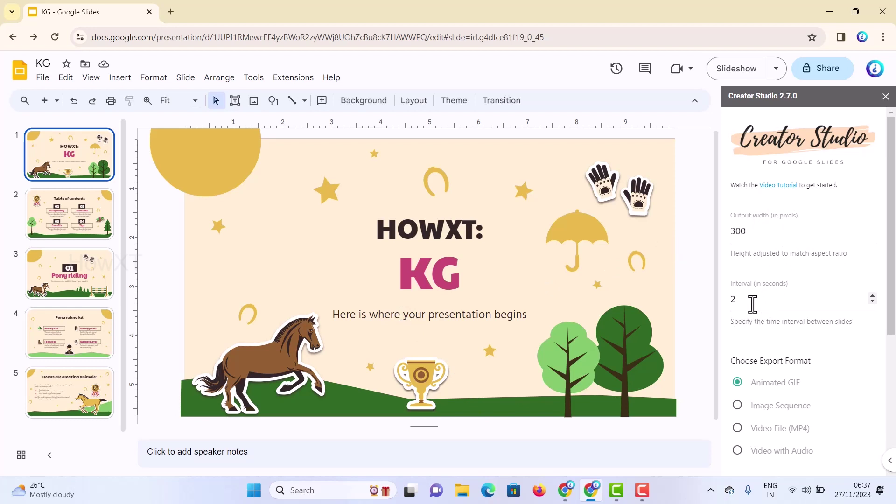
scroll(764, 350, down, 1)
scroll(753, 343, down, 2)
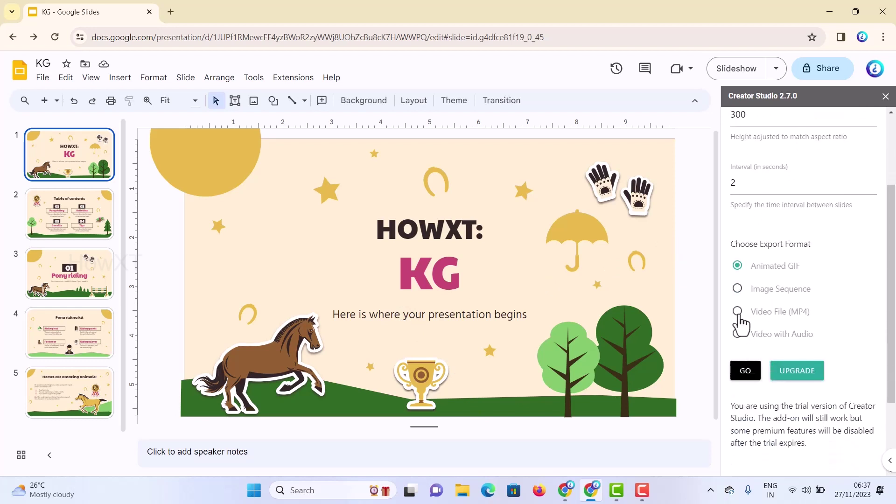
click(738, 313)
click(745, 378)
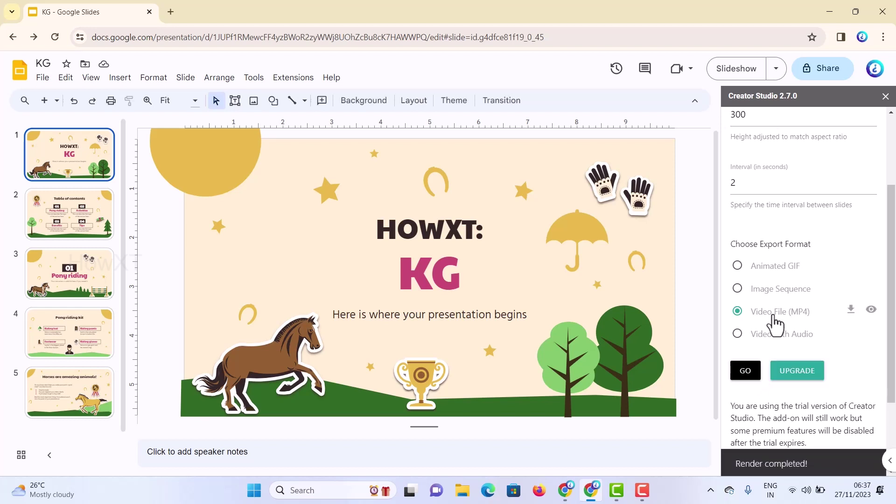
Download the rendered MP4 and save it as KG.mp4 in Documents.
click(852, 313)
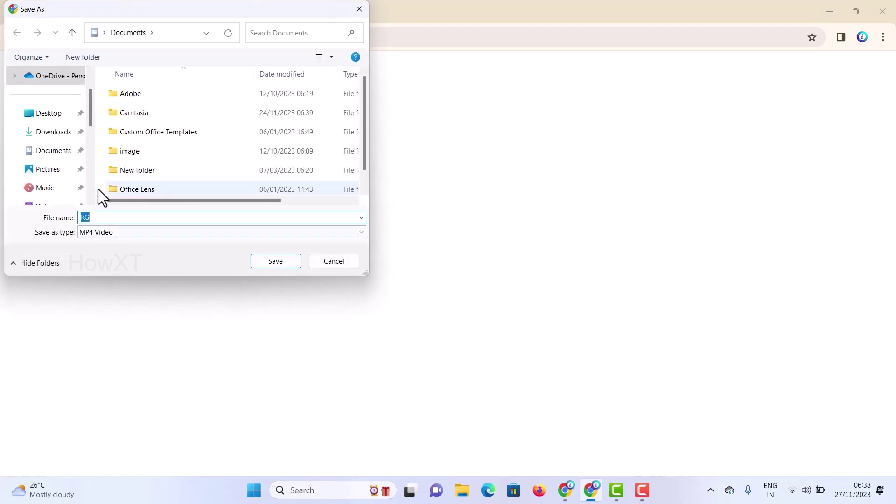
click(276, 261)
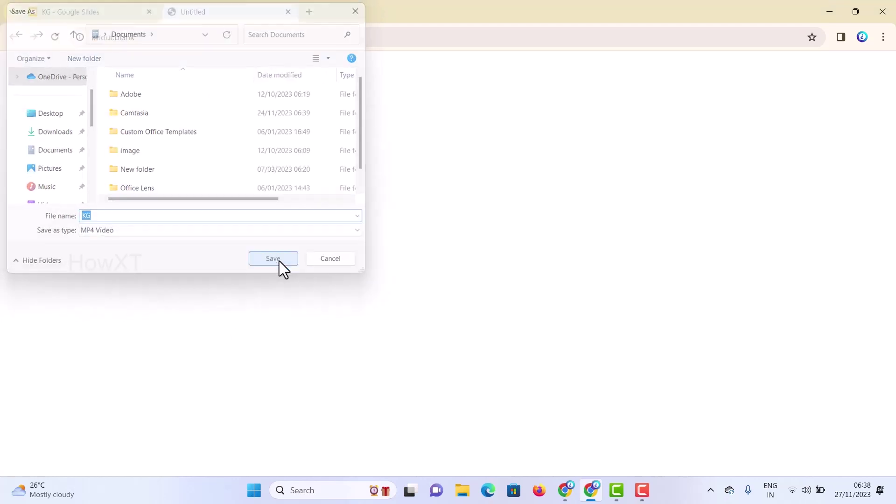
mouse_move(729, 68)
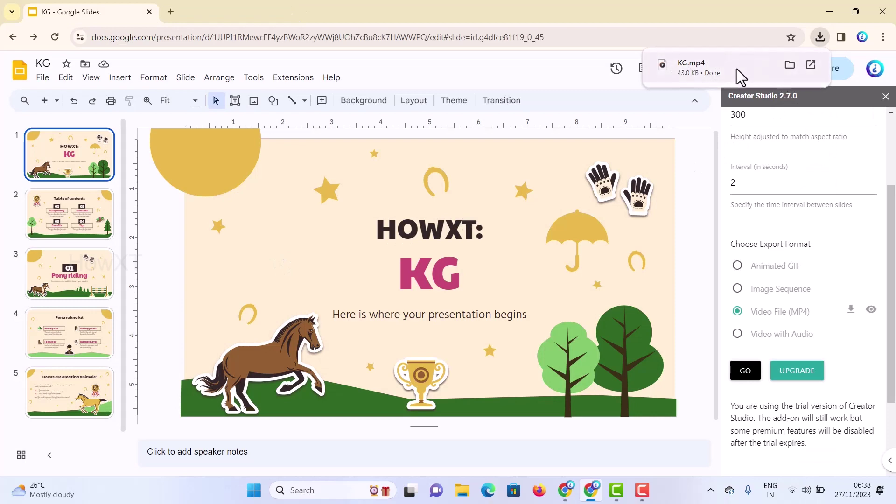
click(791, 67)
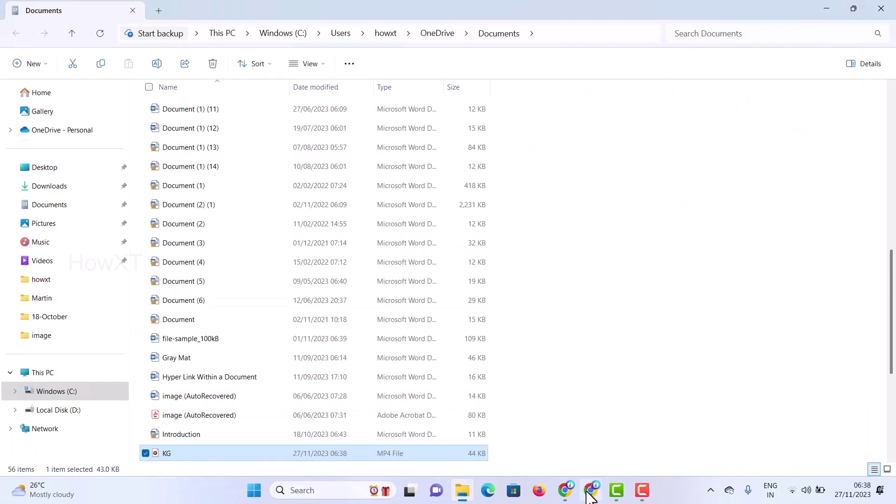
mouse_move(592, 490)
click(586, 444)
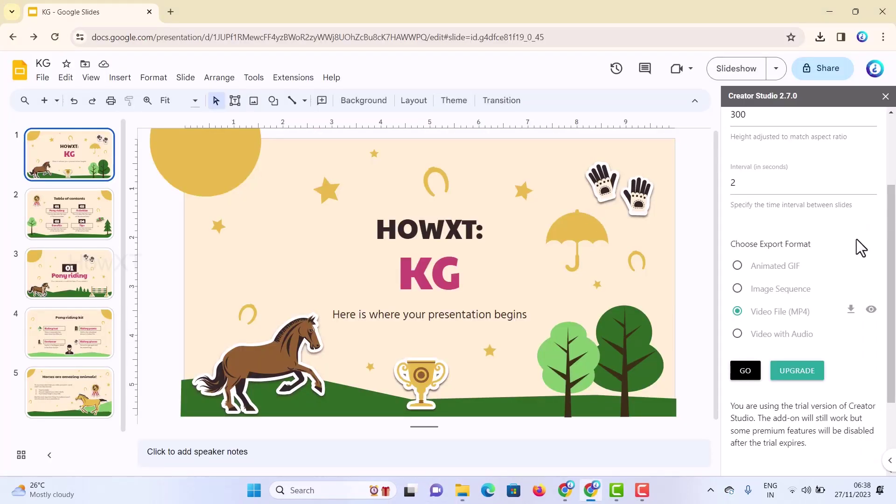
Switch to the Table of contents slide and reopen Creator Studio under Extensions.
click(276, 316)
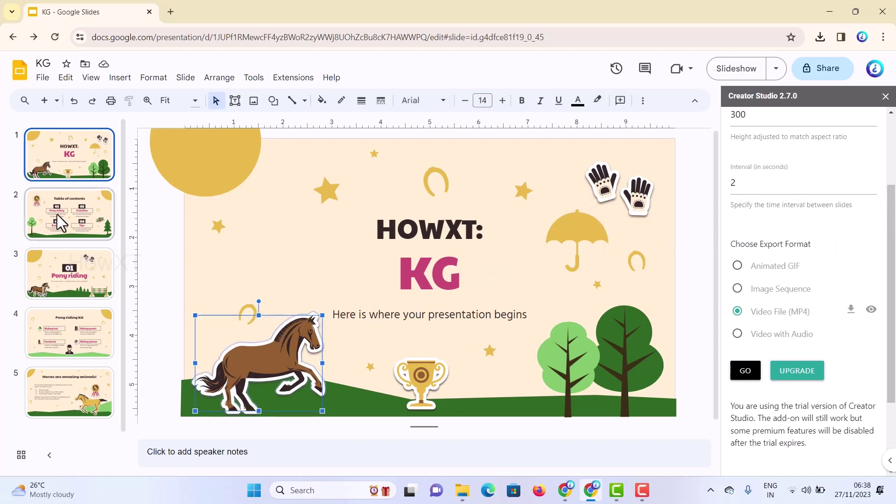
click(104, 212)
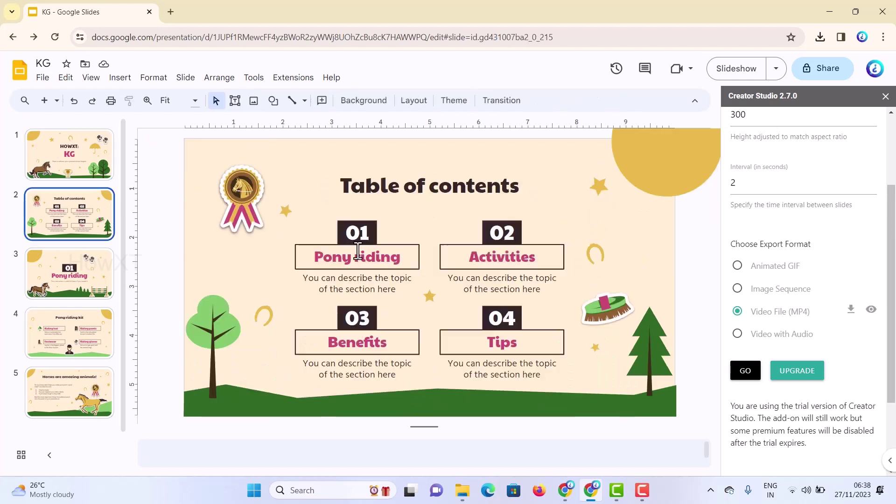
click(369, 229)
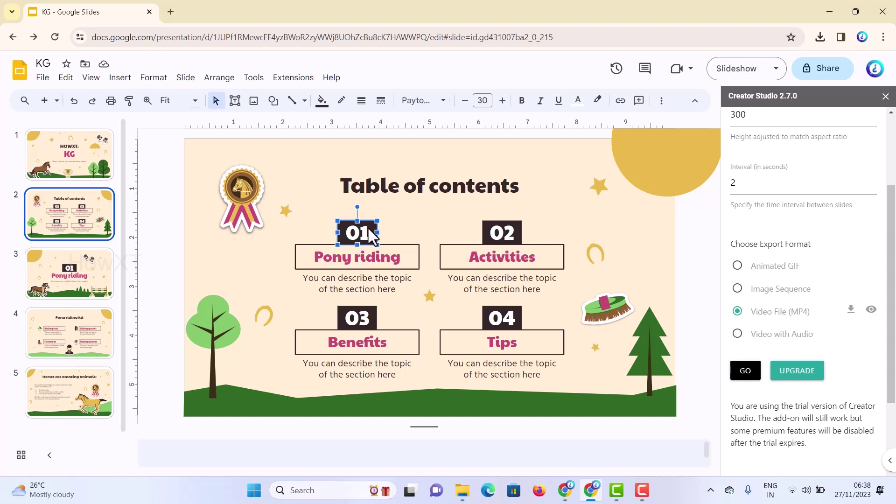
click(291, 78)
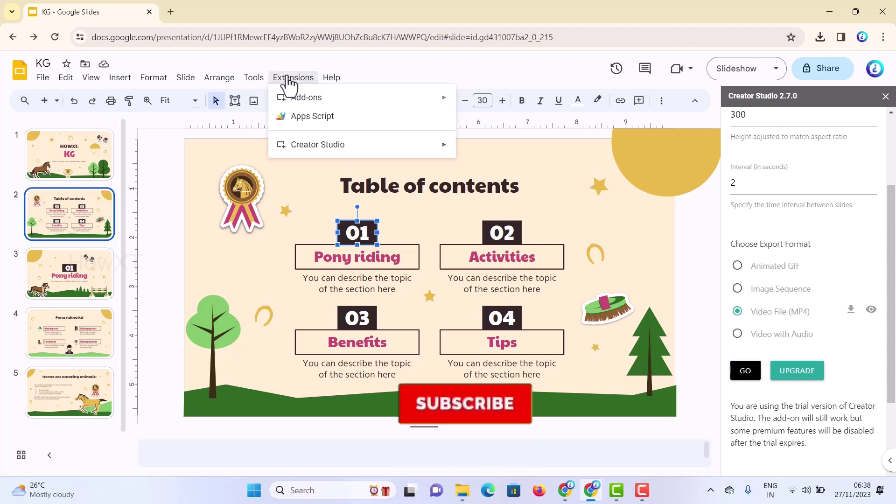